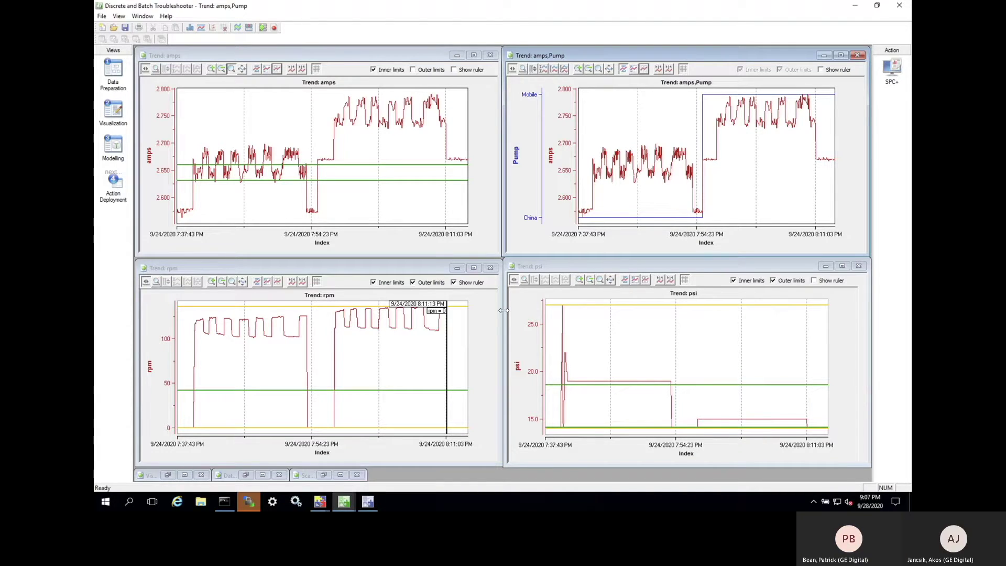
Step: Restore the rpm versus amps scatter plot beside the amps, amps/Pump, rpm and psi trend charts
left_click(323, 475)
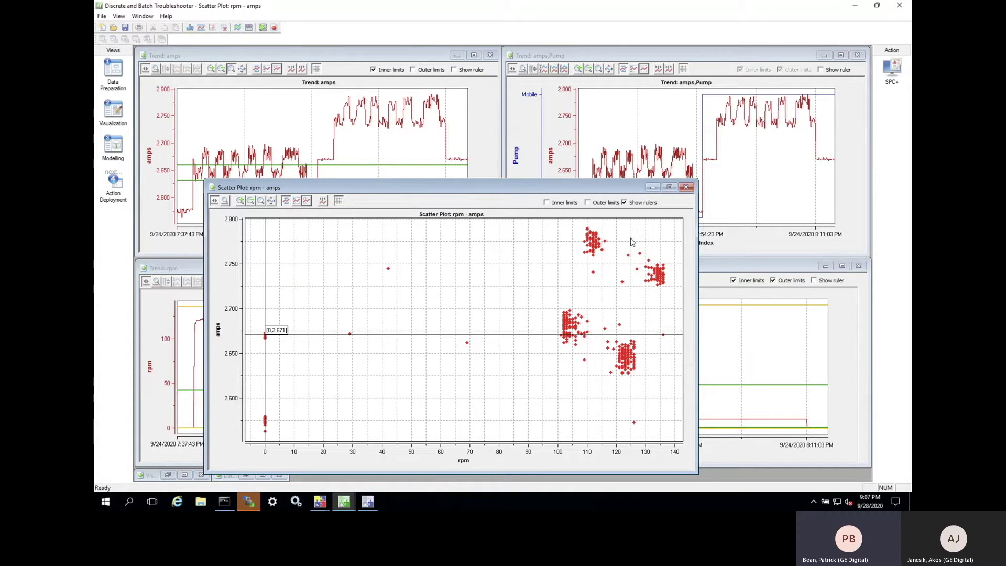
Step: Lasso the two highest-rpm clusters in the rpm-vs-amps scatter plot and brush them yellow
mouse_move(631, 238)
left_mouse_down()
mouse_move(603, 356)
mouse_move(587, 379)
left_mouse_up()
left_click(585, 376)
left_click(649, 402)
left_click(666, 292)
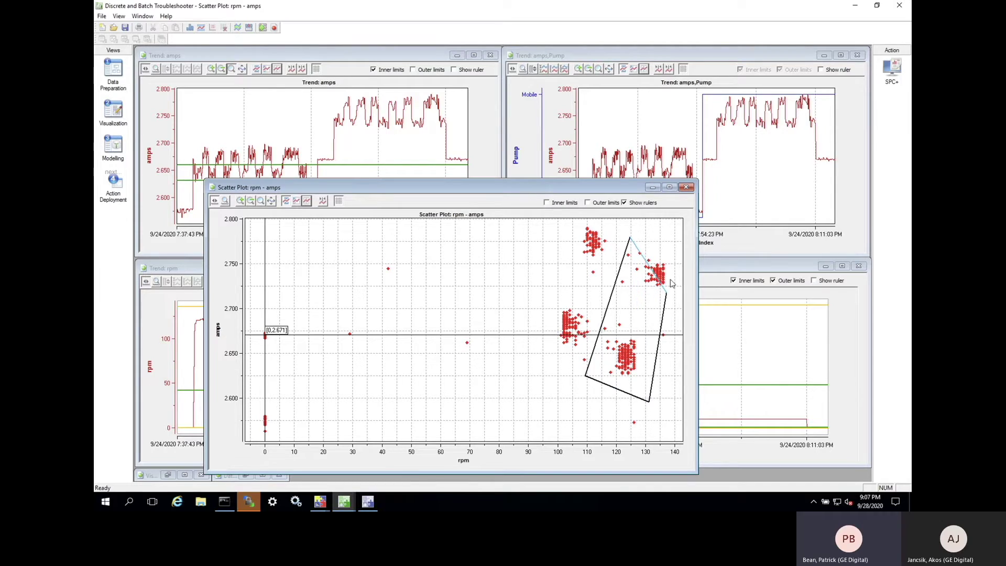
double_click(671, 283)
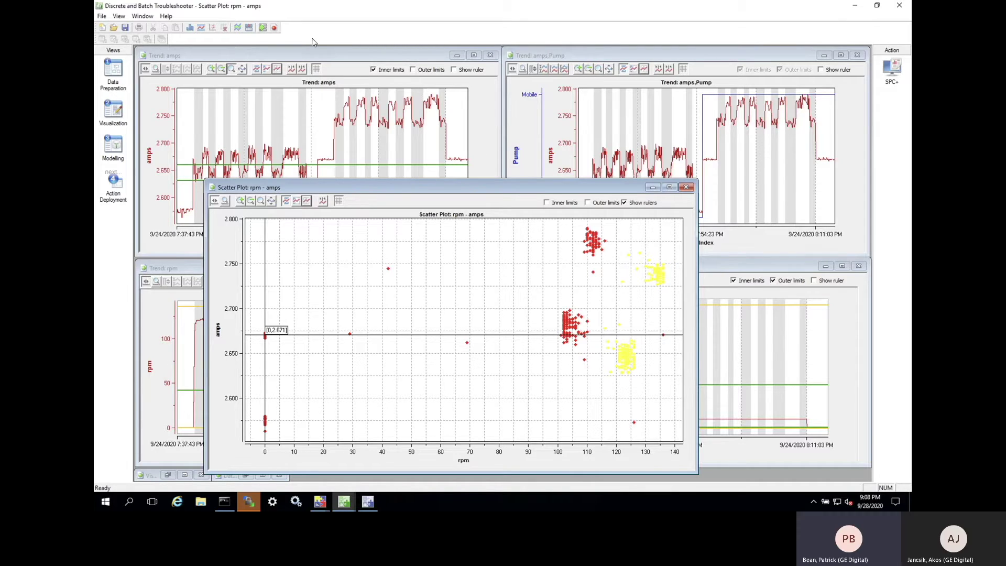
Step: Choose Export brushed data in Export Data, cancel it, and switch to Data Preparation
left_click(263, 27)
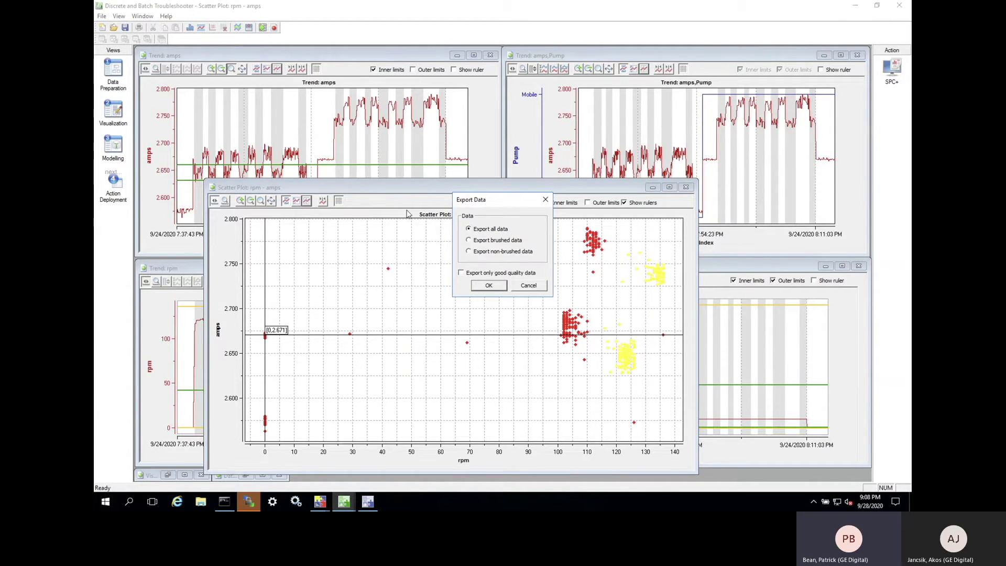
left_click(469, 240)
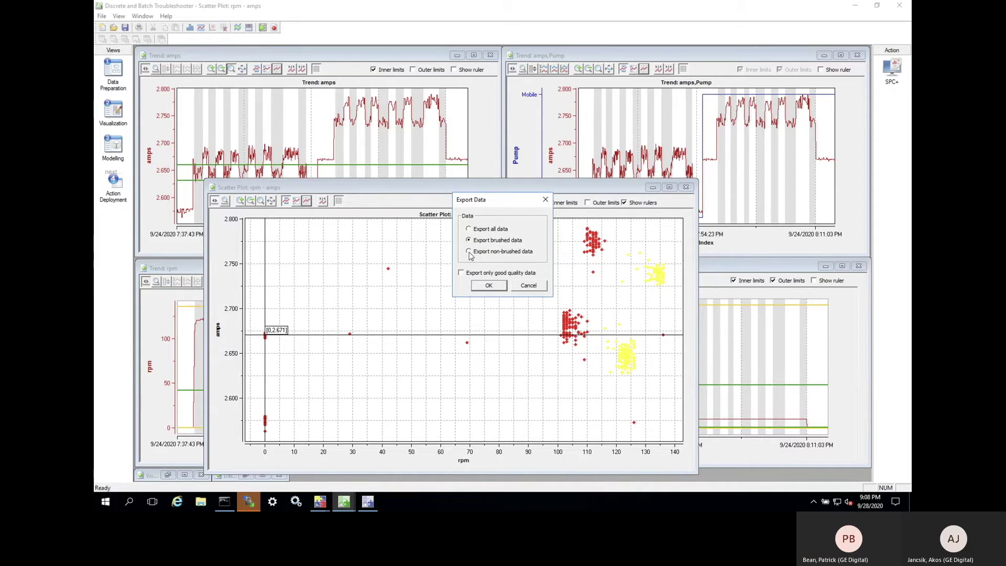
left_click(530, 285)
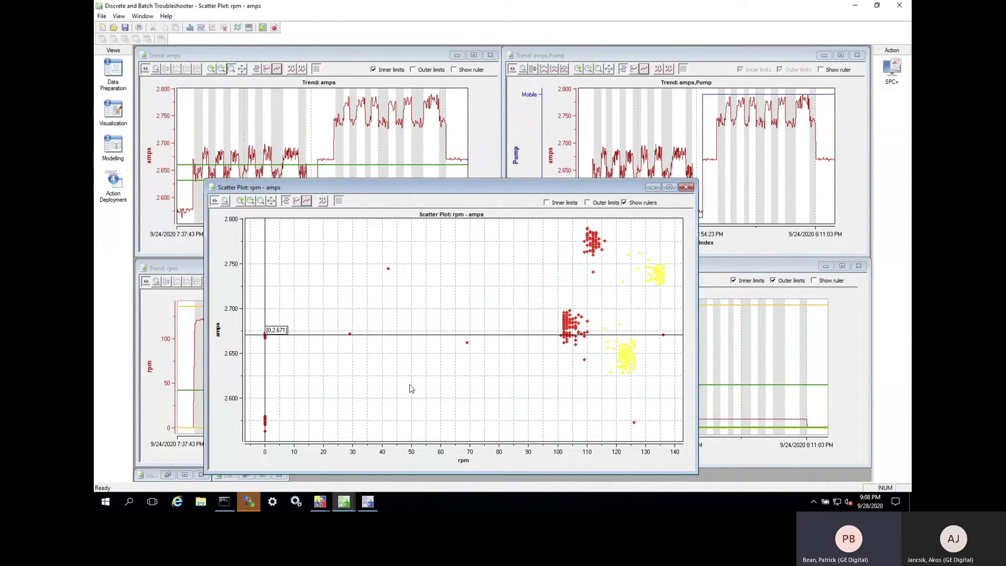
mouse_move(344, 501)
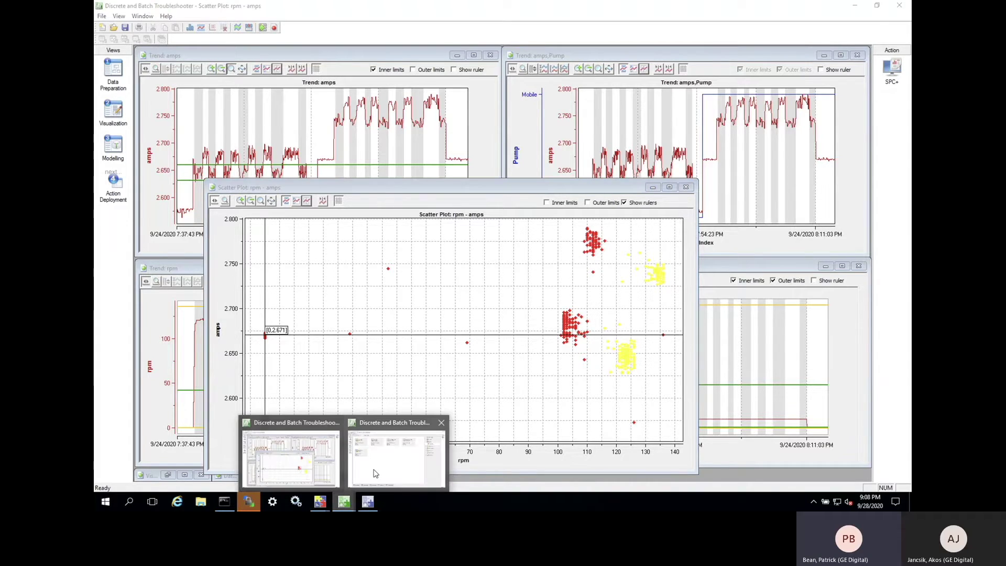
left_click(375, 474)
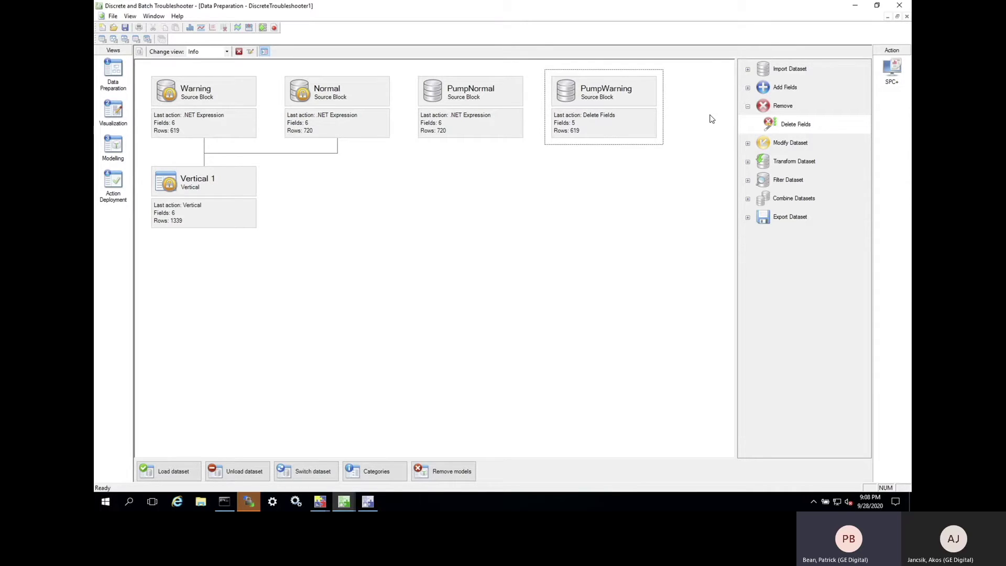
Step: Add a string .NET Expression field 'class' set to "warning" to PumpWarning, then also select PumpNormal
left_click(748, 88)
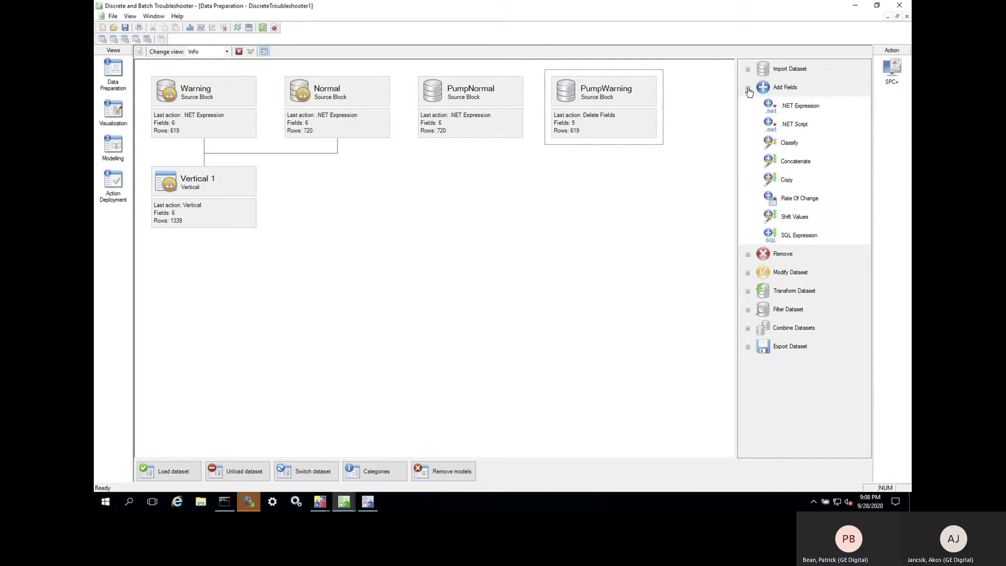
double_click(772, 107)
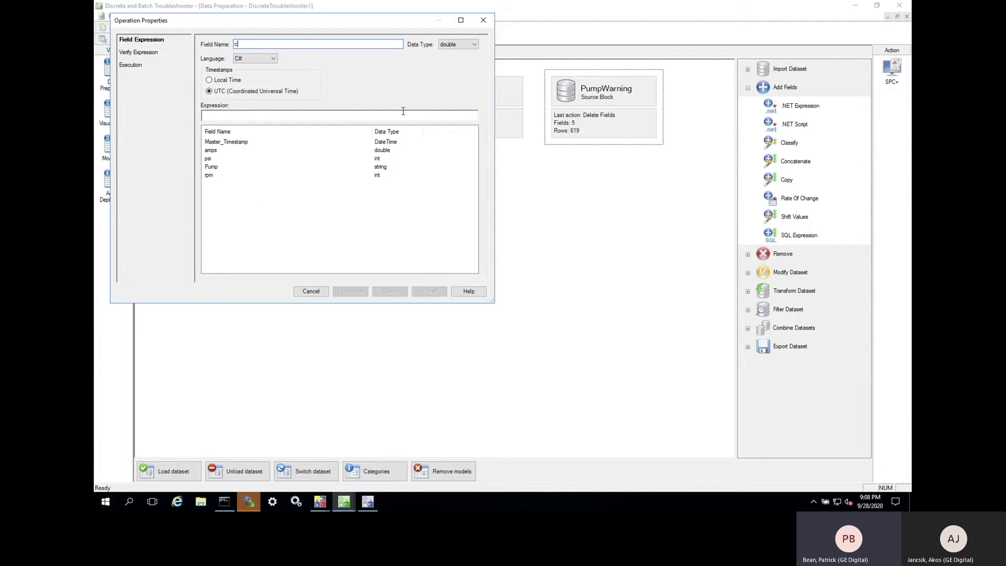
type("class")
left_click(475, 44)
left_click(447, 66)
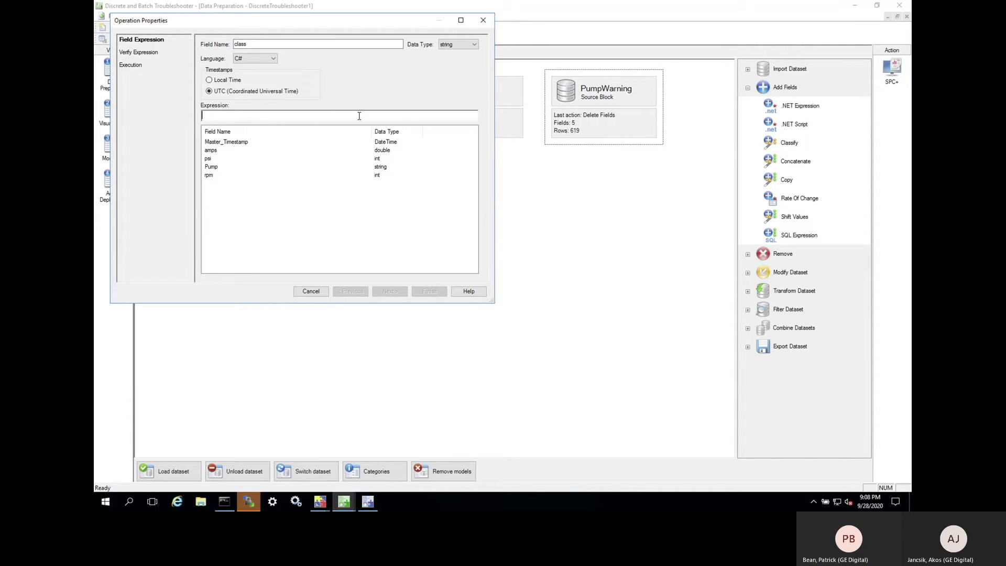
type("\"warning")
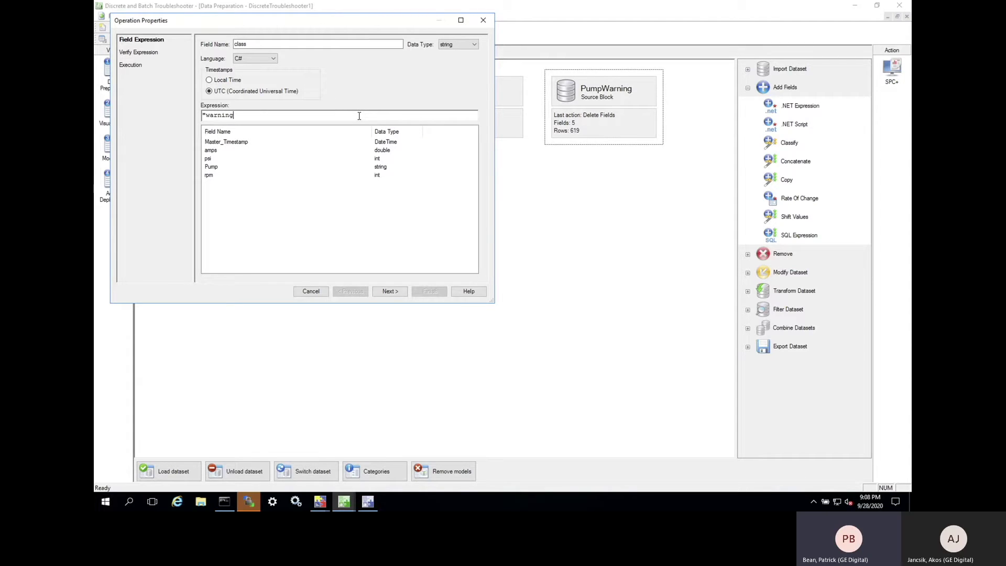
left_click(391, 291)
left_click(420, 292)
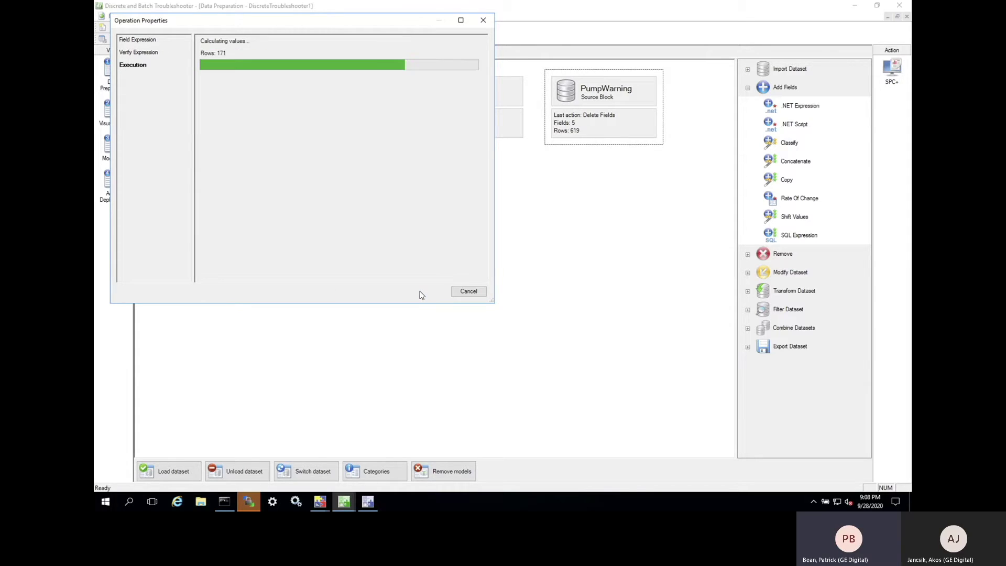
left_click(487, 121, "ctrl")
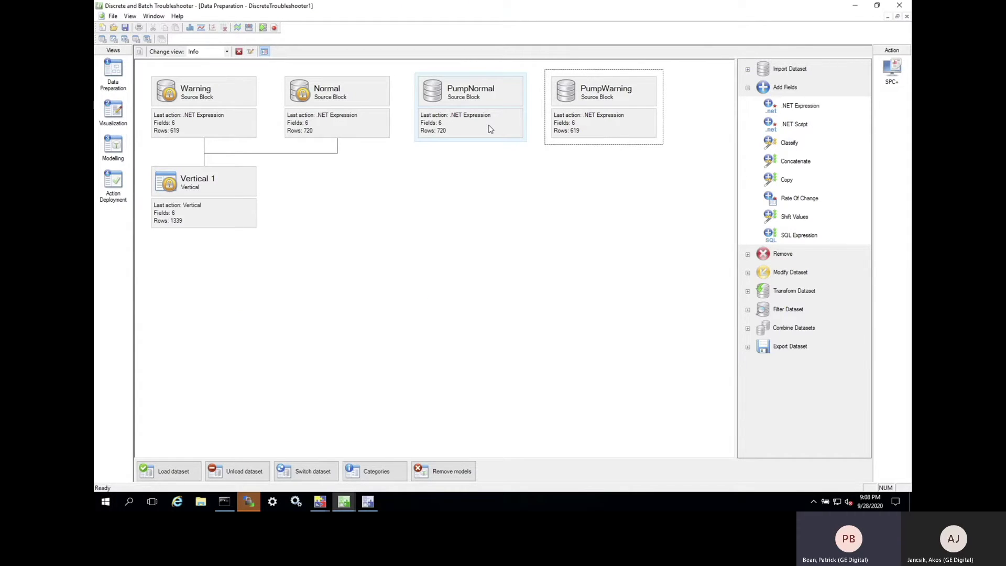
Step: Vertically combine PumpNormal and PumpWarning, selecting and mapping all six fields, into Vertical 2
left_click(749, 330)
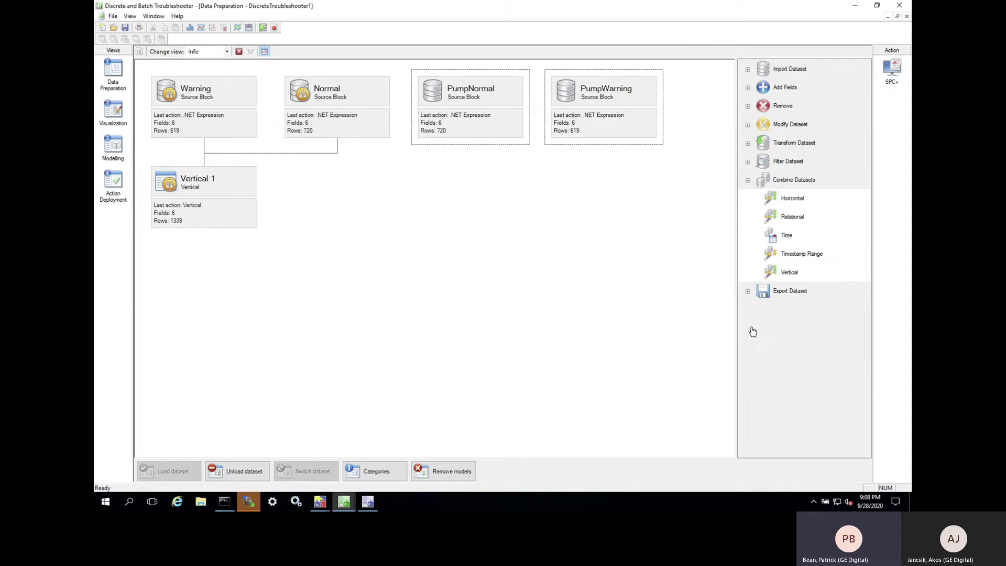
left_click(787, 273)
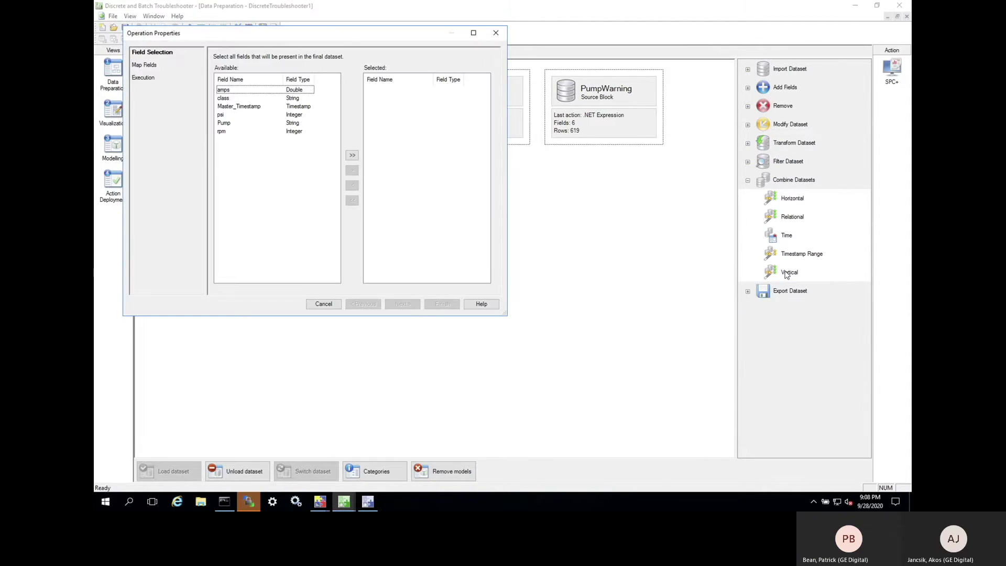
left_click(352, 156)
left_click(352, 202)
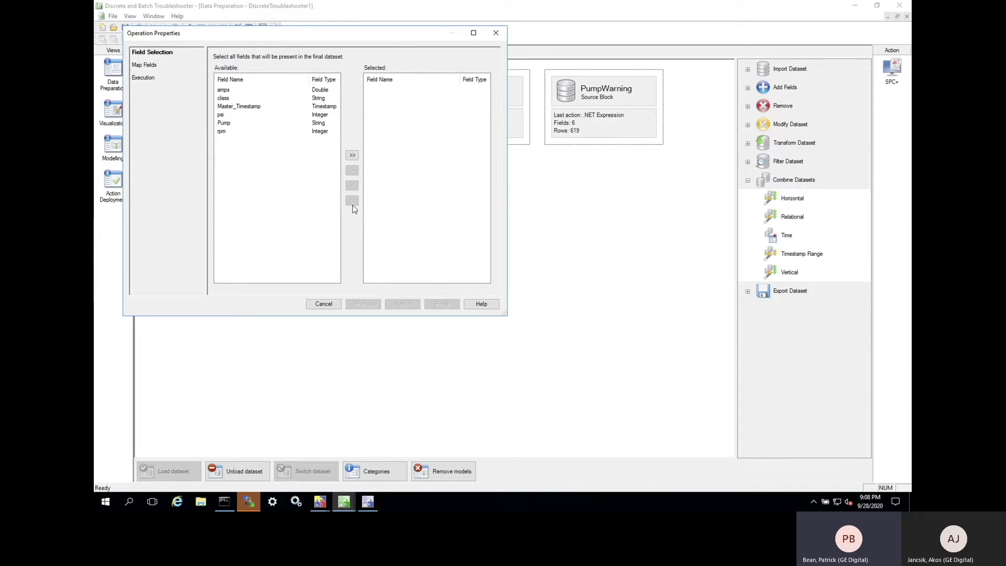
left_click(352, 155)
left_click(402, 303)
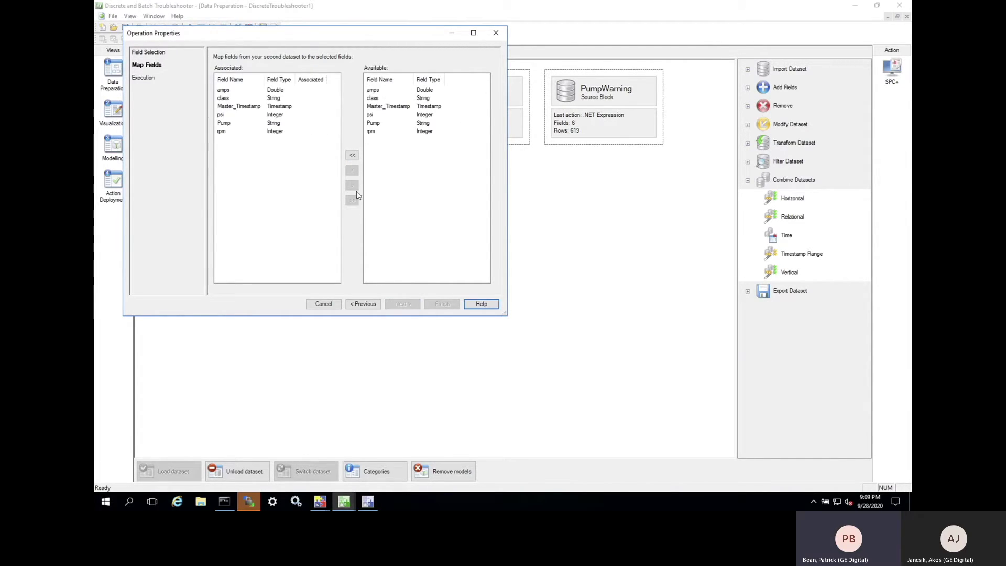
left_click(352, 155)
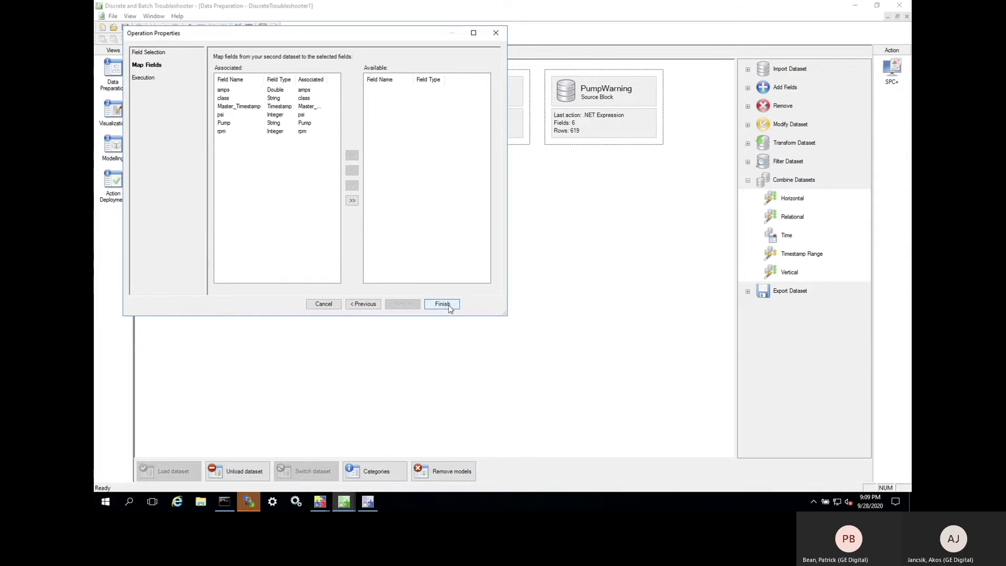
left_click(449, 306)
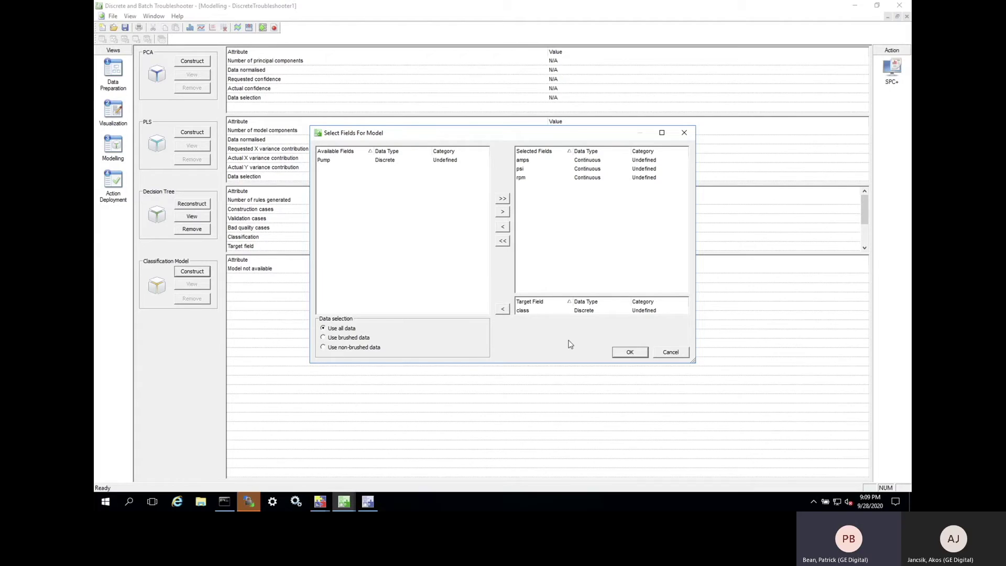
Step: Construct the model with amps, psi and rpm as inputs and class as target, then dismiss the completion notice
left_click(630, 352)
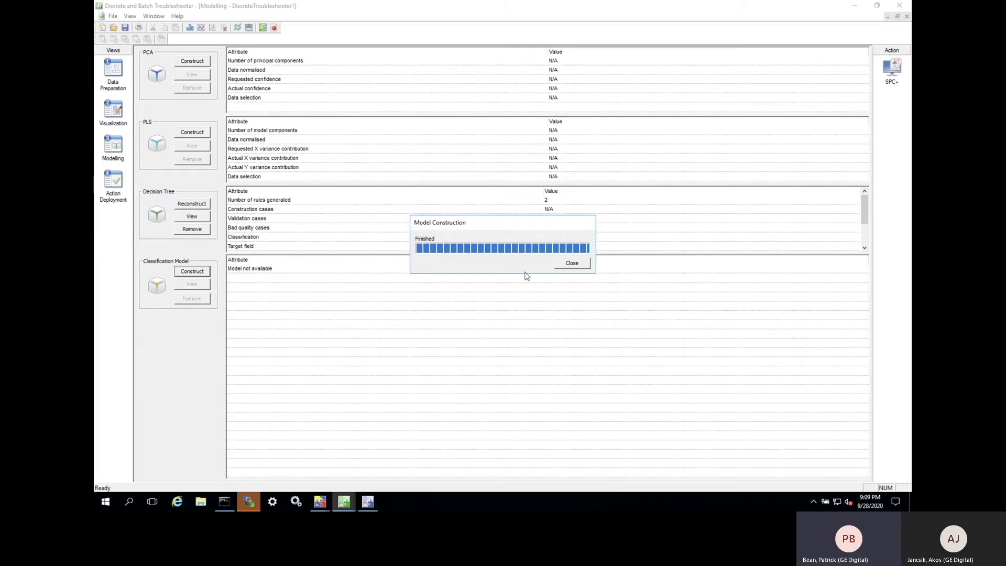
left_click(576, 267)
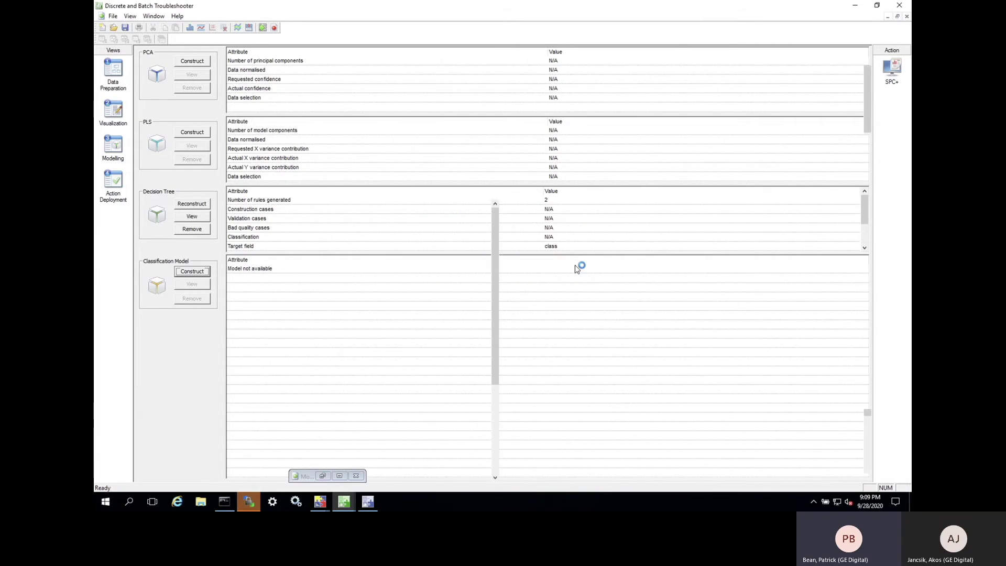
Step: Close the Knowledge Extraction view after reviewing the rule IF rpm <= 118.829 THEN class = warning
left_click(907, 17)
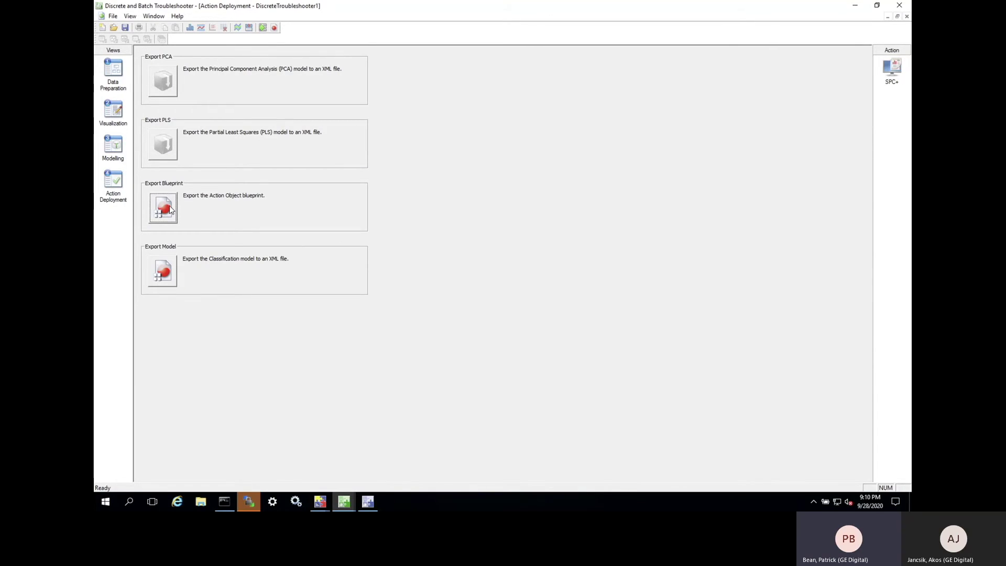
Step: Export the model as a blueprint with the default file paths and open it in Architect
left_click(168, 206)
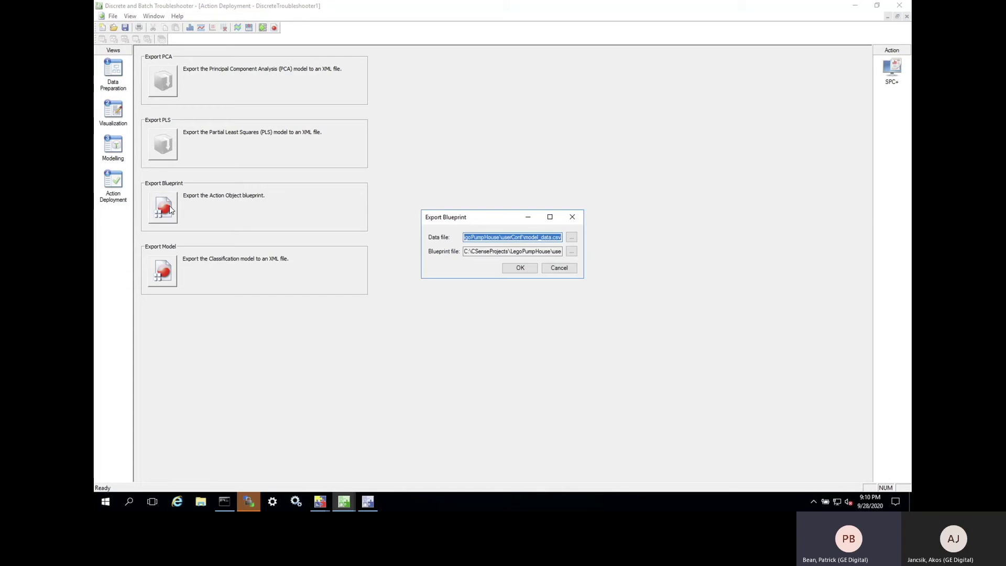
left_click(516, 268)
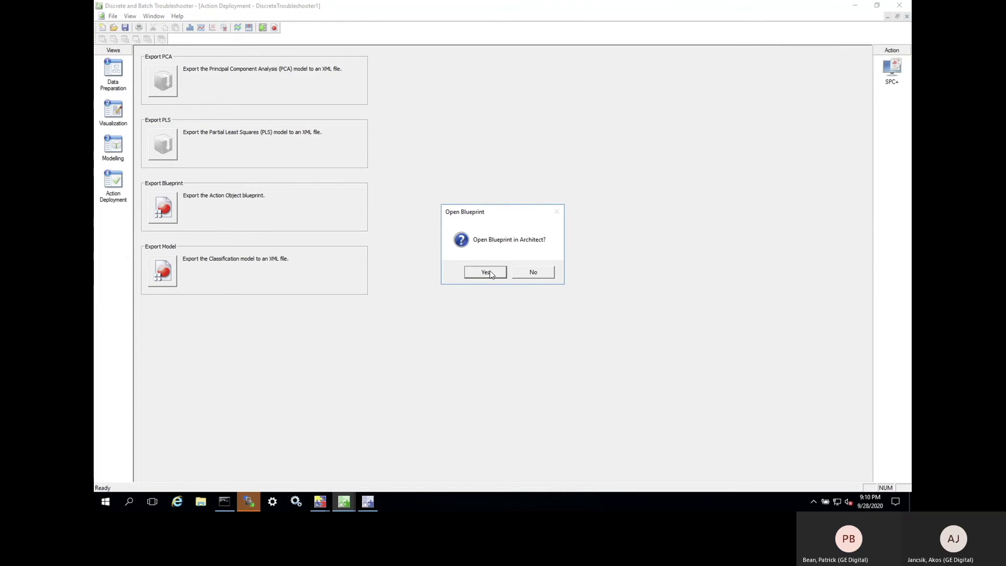
left_click(496, 272)
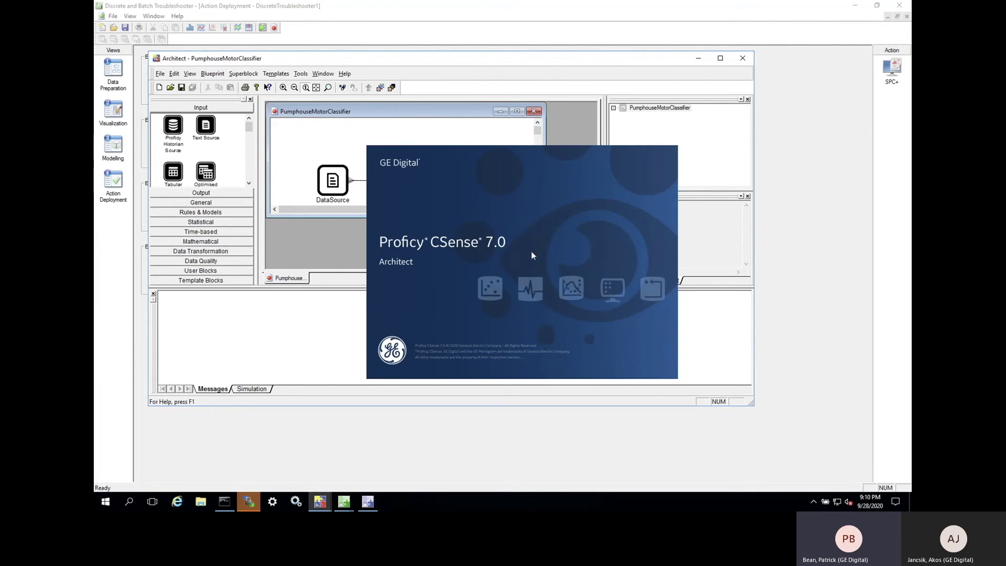
Step: Maximize the PumphouseMotorClassifier diagram and the Architect window
left_click(517, 111)
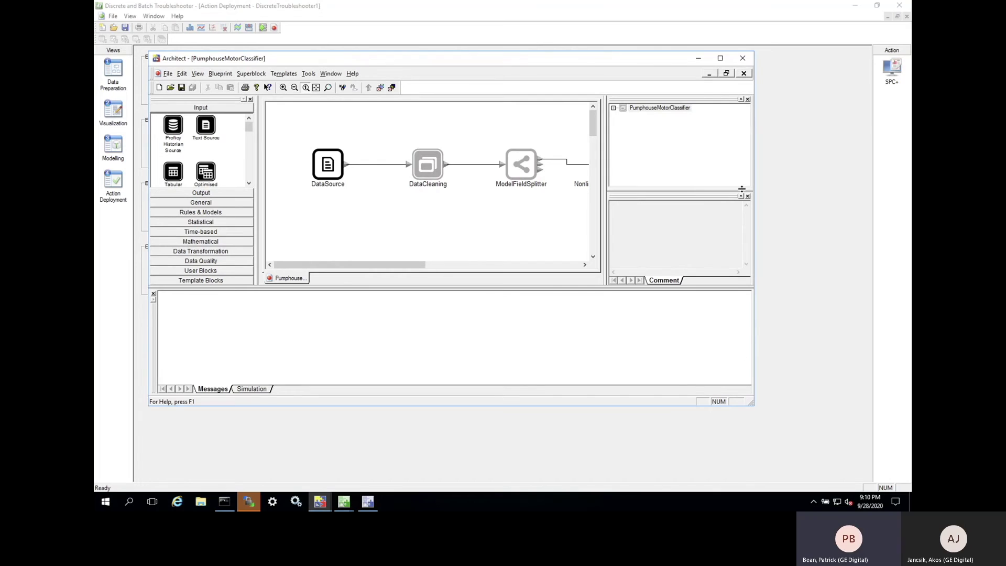
left_click(726, 74)
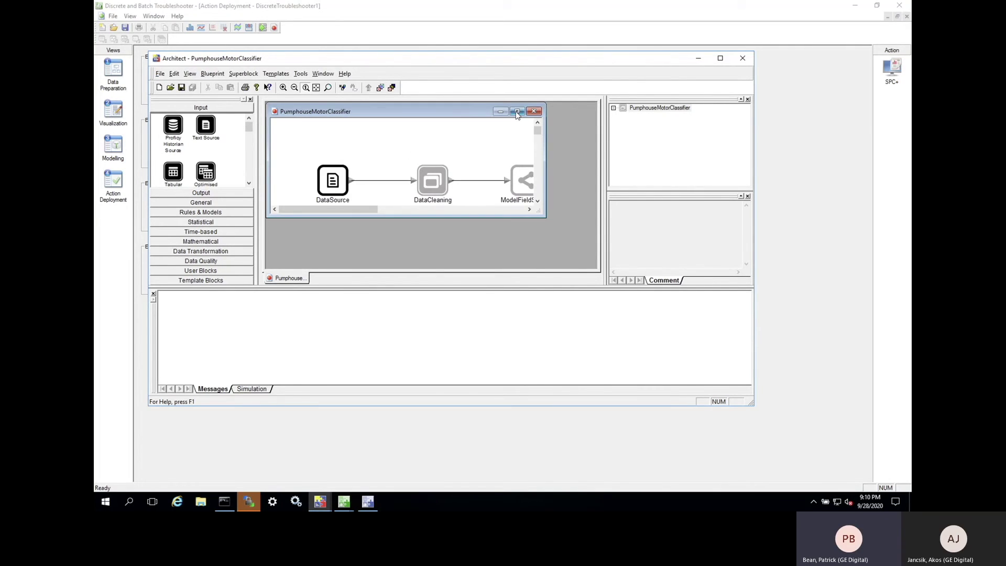
left_click(517, 112)
left_click(720, 59)
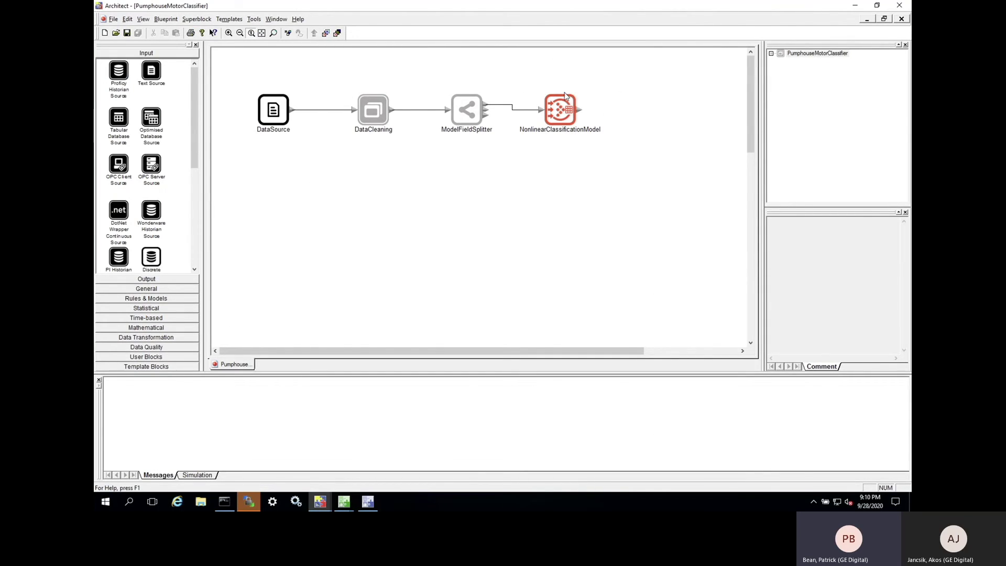
double_click(560, 109)
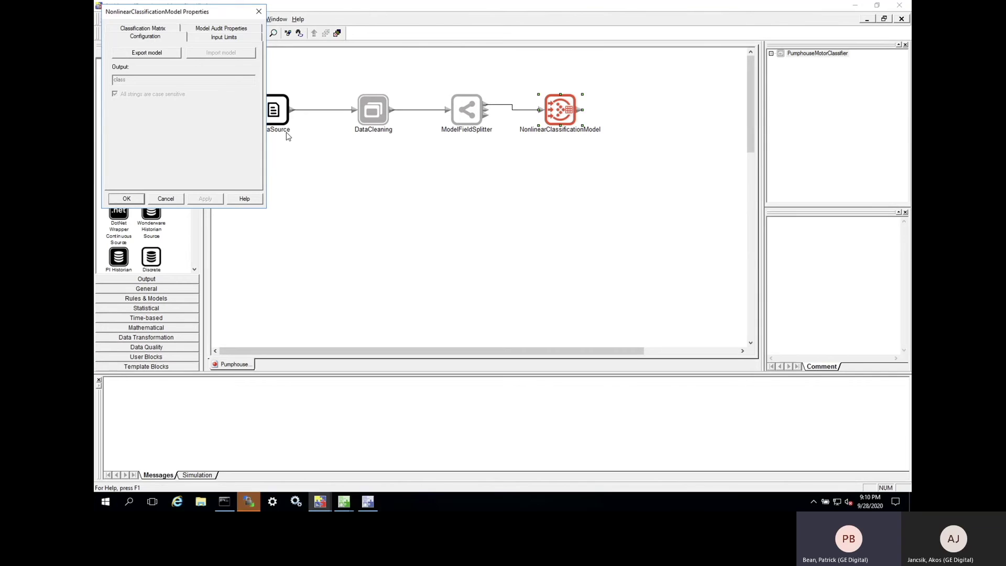
left_click_drag(214, 12, 332, 142)
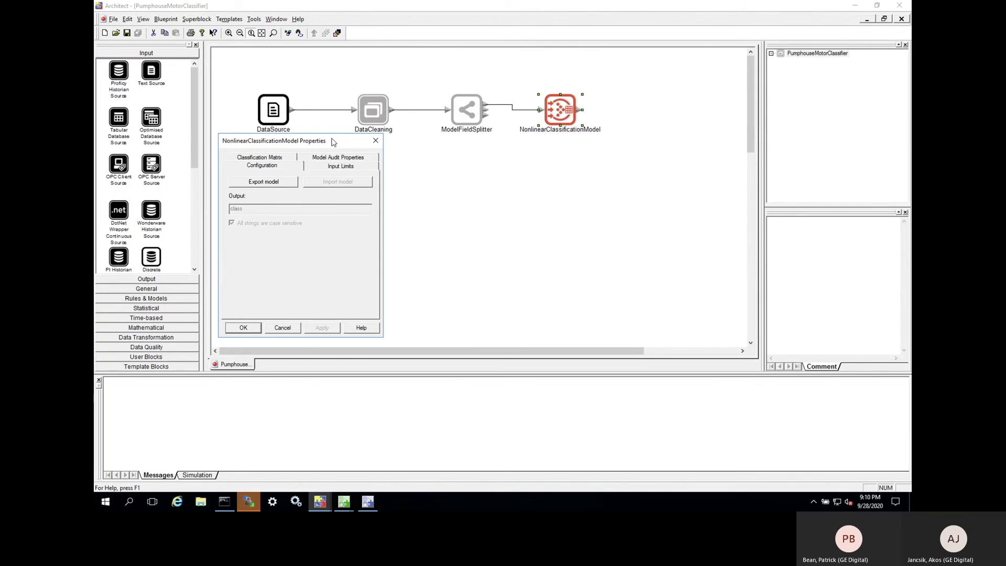
left_click(277, 157)
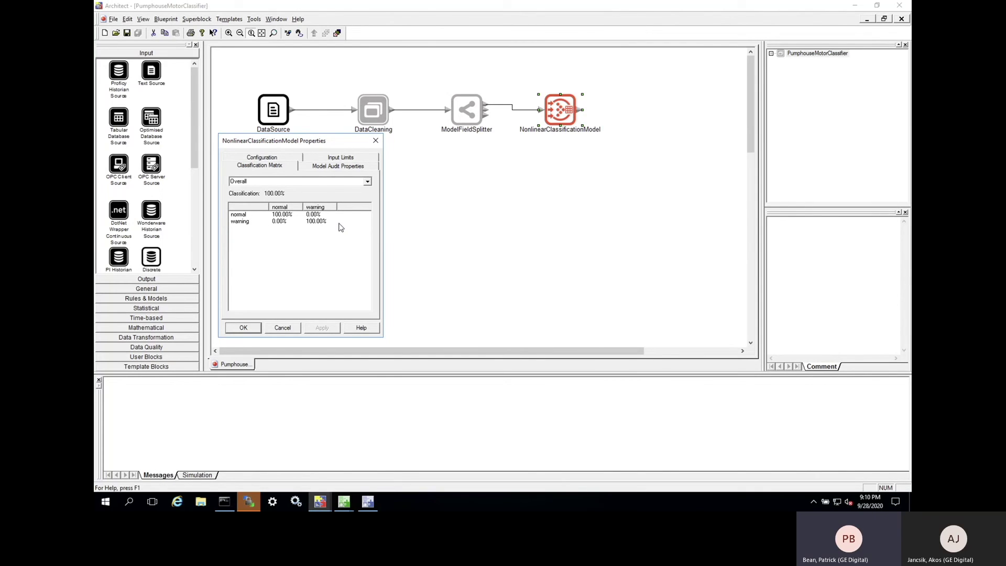
left_click(338, 167)
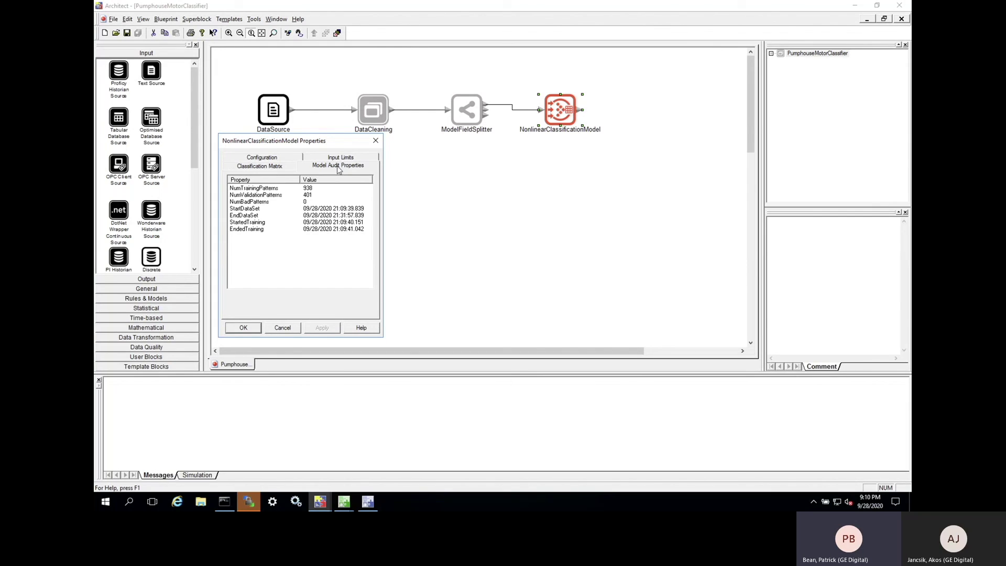
left_click(293, 327)
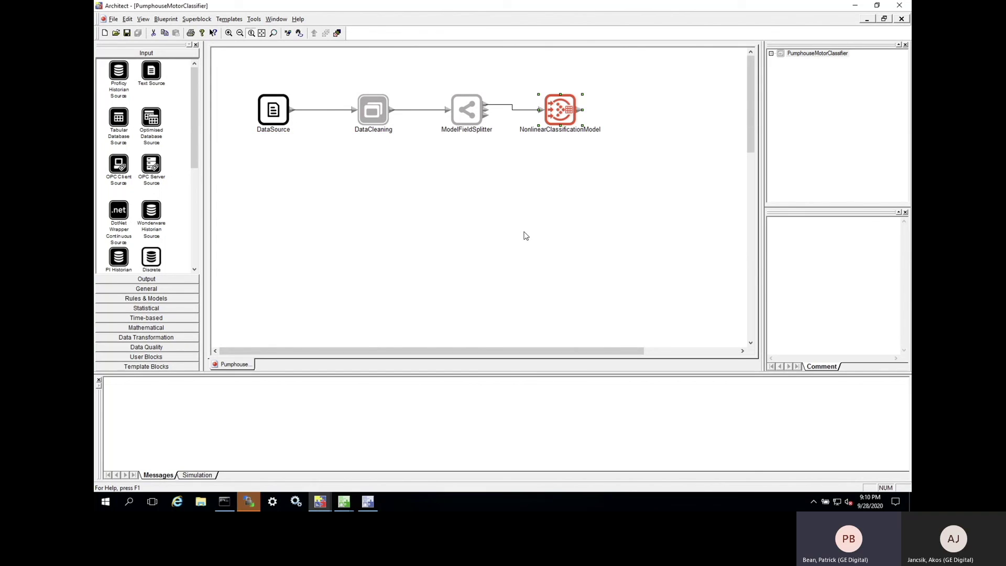